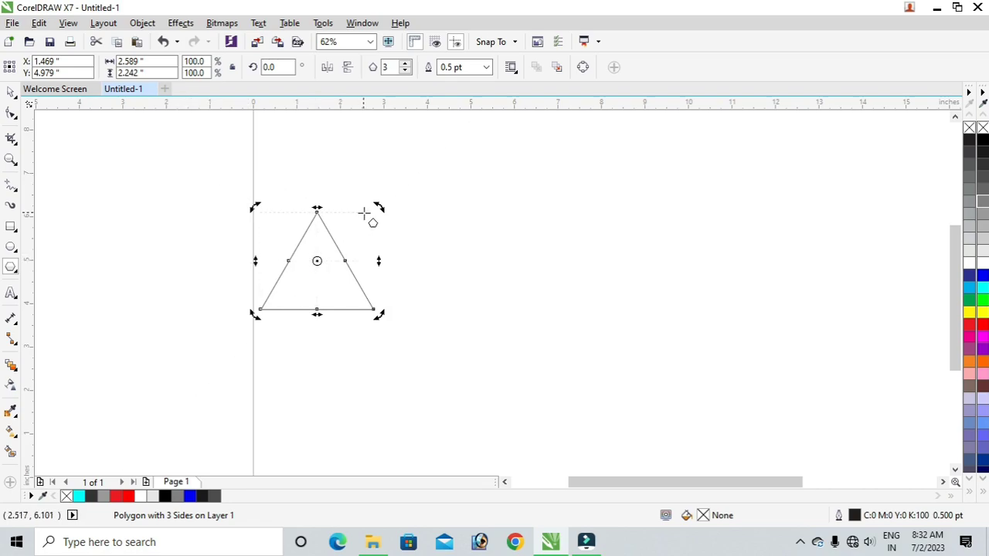
Step: Set the triangle's rotation to 90 degrees and mirror it horizontally
left_click_drag(377, 206, 408, 289)
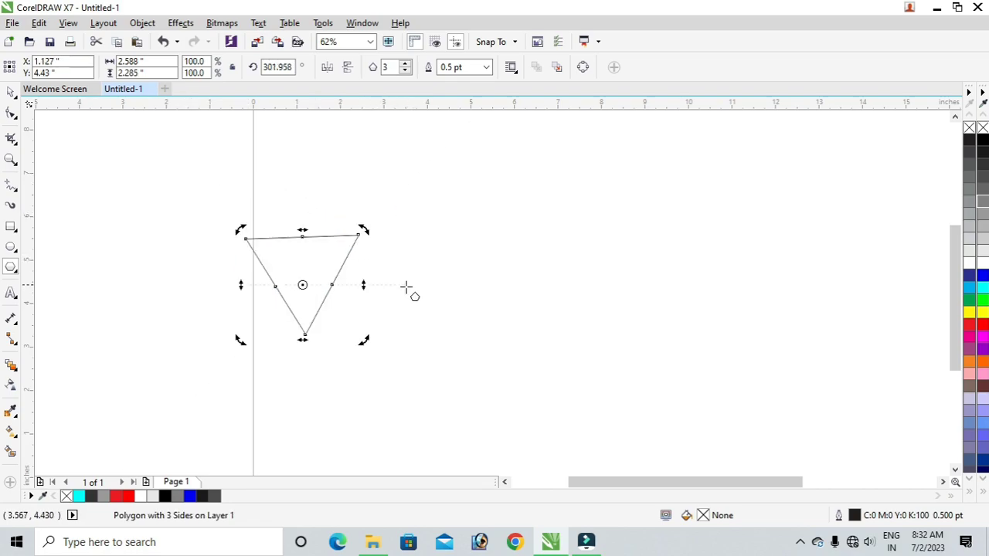
key("ctrl+z")
double_click(283, 66)
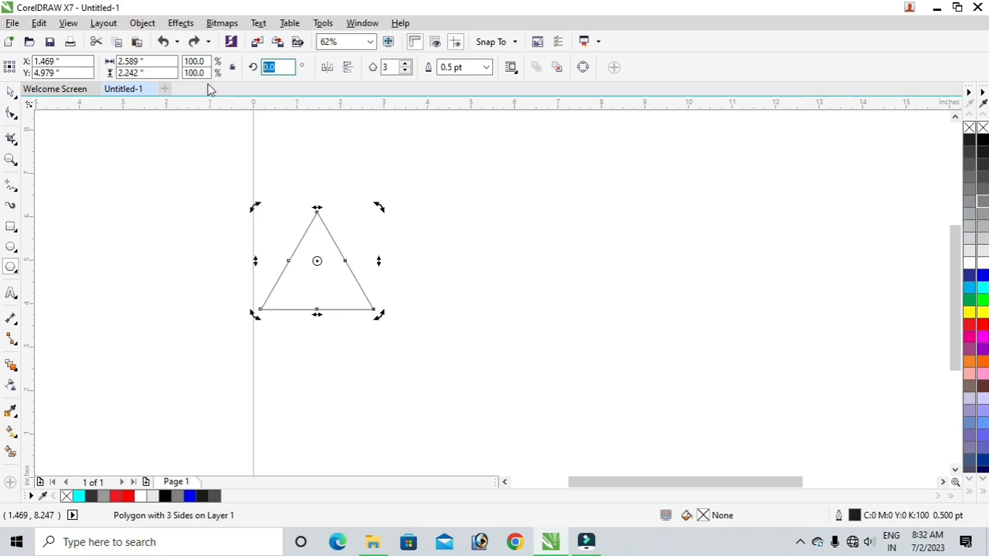
key("Return")
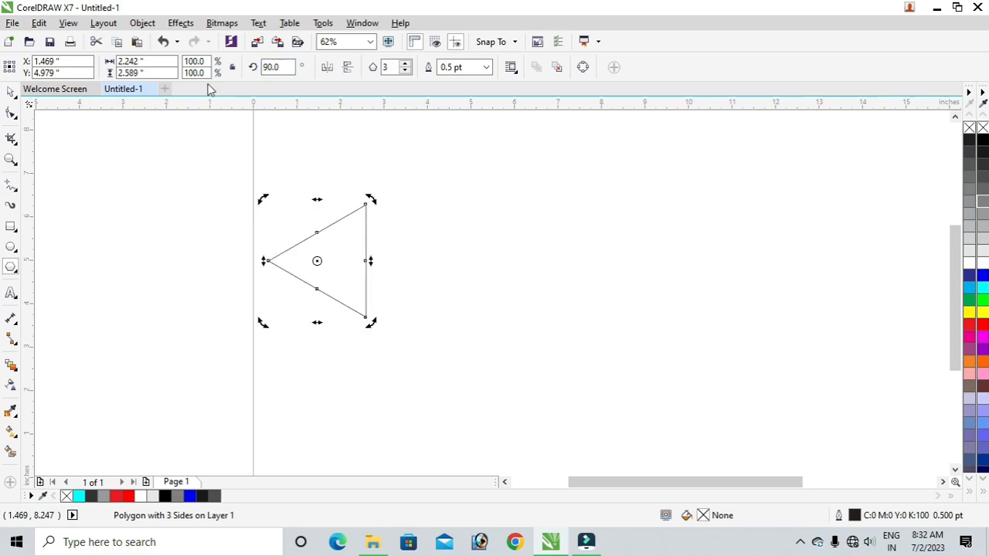
left_click(300, 241)
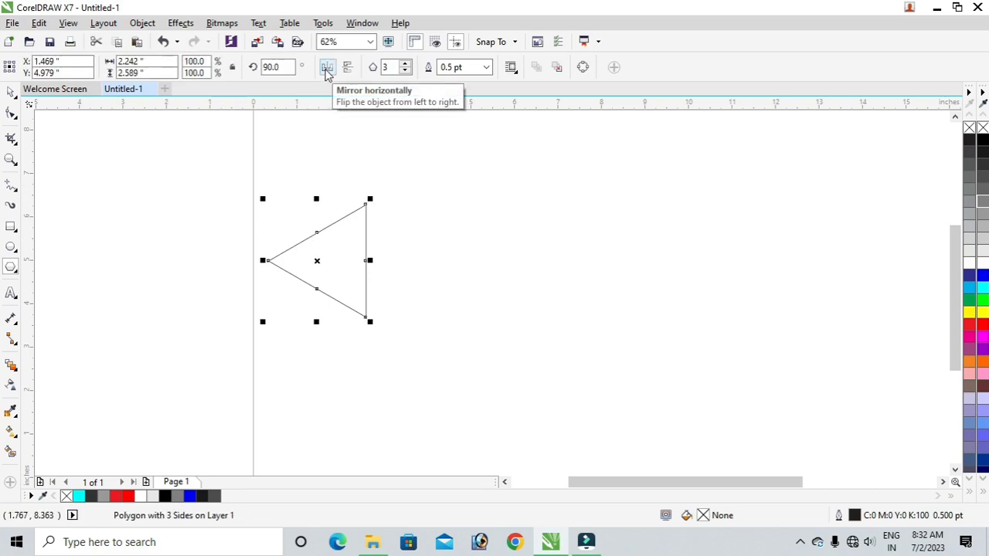
left_click(327, 68)
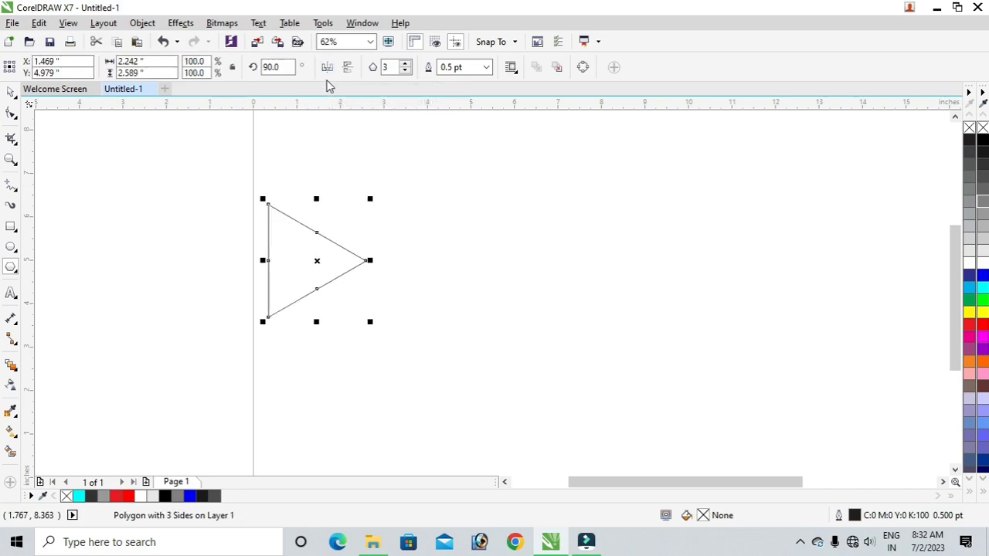
Step: Scale the triangle down proportionally to about 0.95 by 1.10 inches and move it to about X 1.16, Y 5.28 inches
left_click(11, 91)
left_click(151, 219)
left_click(300, 262)
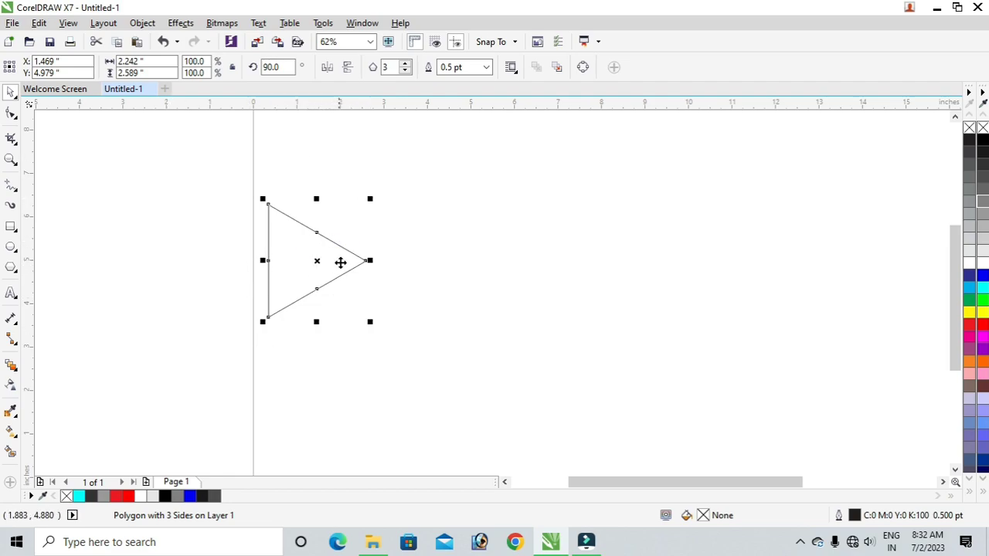
mouse_move(371, 201)
left_mouse_down()
mouse_move(316, 249)
mouse_move(375, 204)
left_mouse_up()
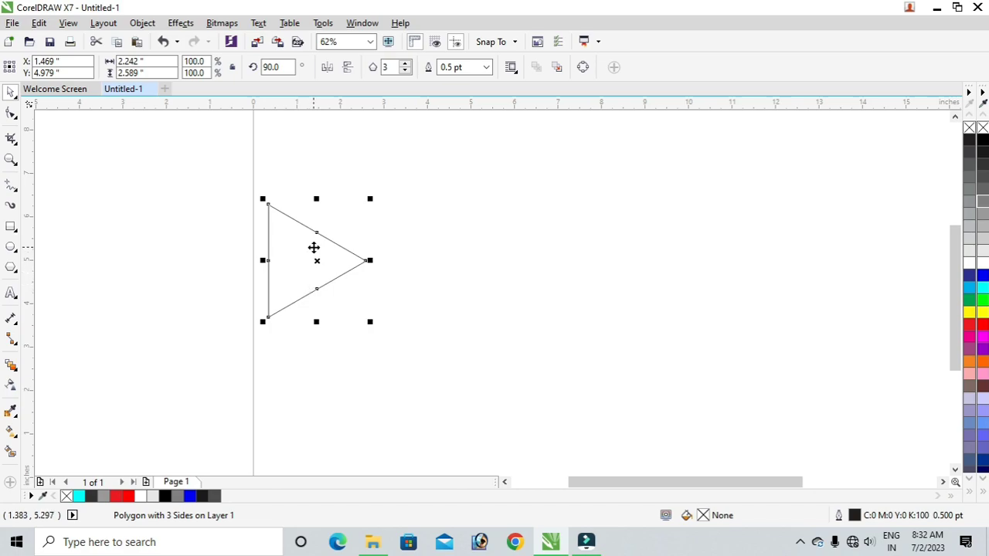
left_click_drag(264, 197, 283, 228)
left_click_drag(316, 261, 303, 248)
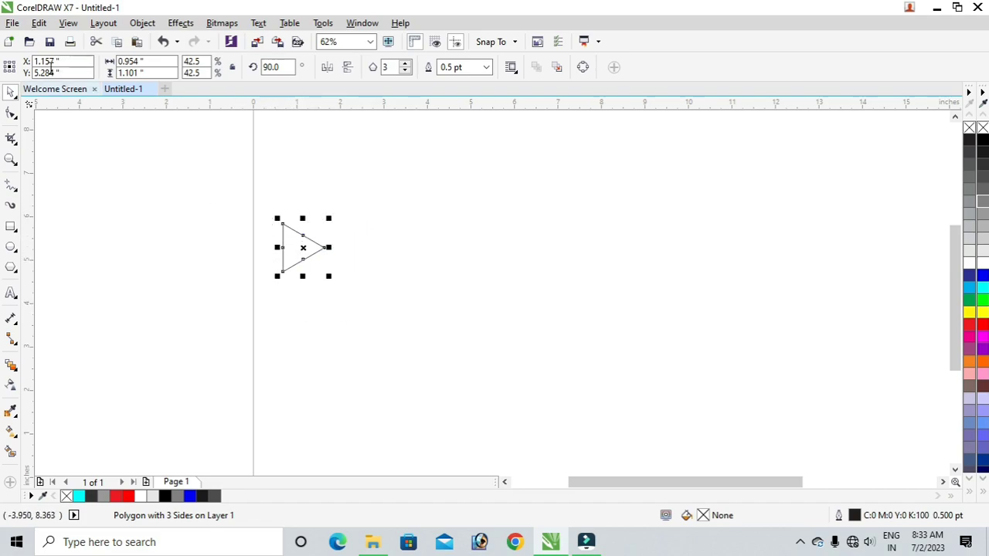
left_click(38, 23)
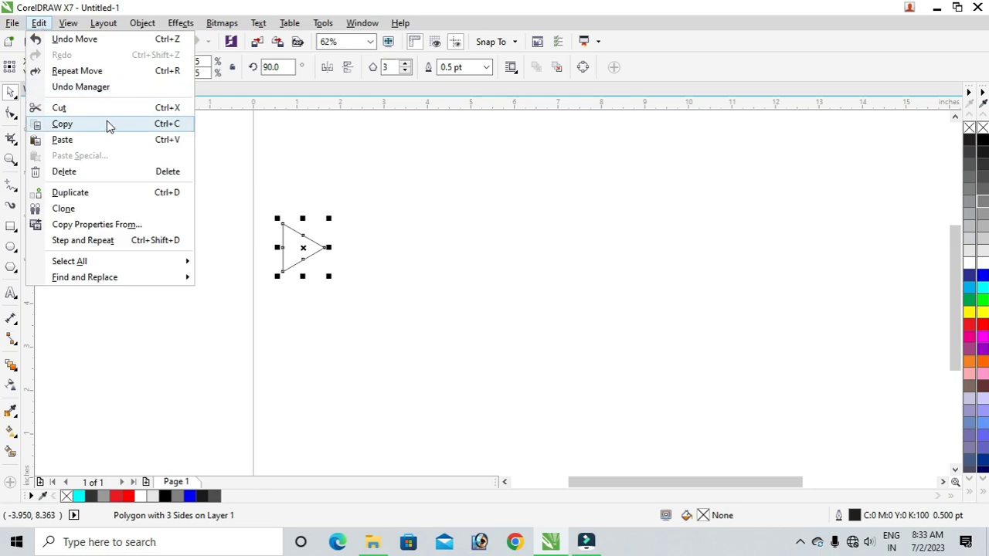
left_click(301, 224)
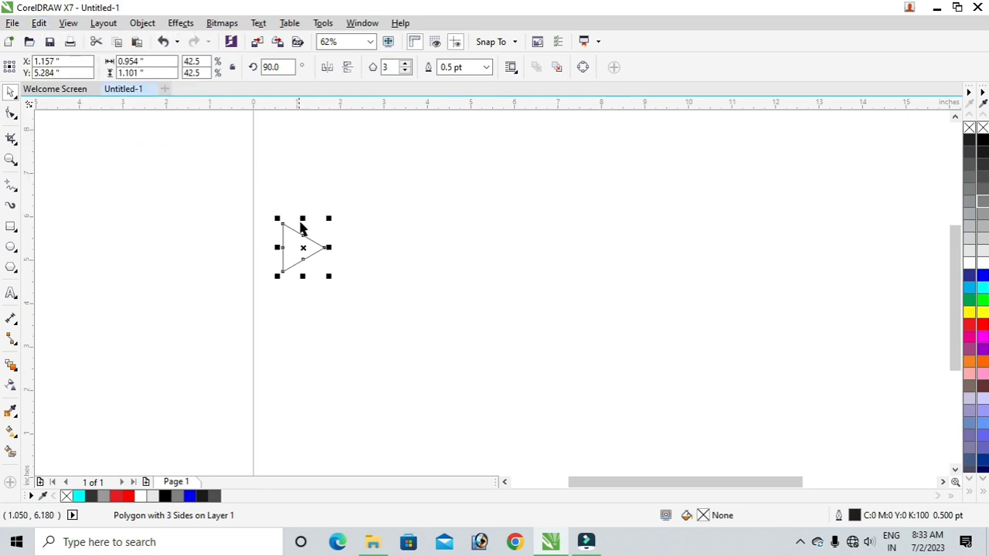
left_click(366, 320)
left_click(323, 251)
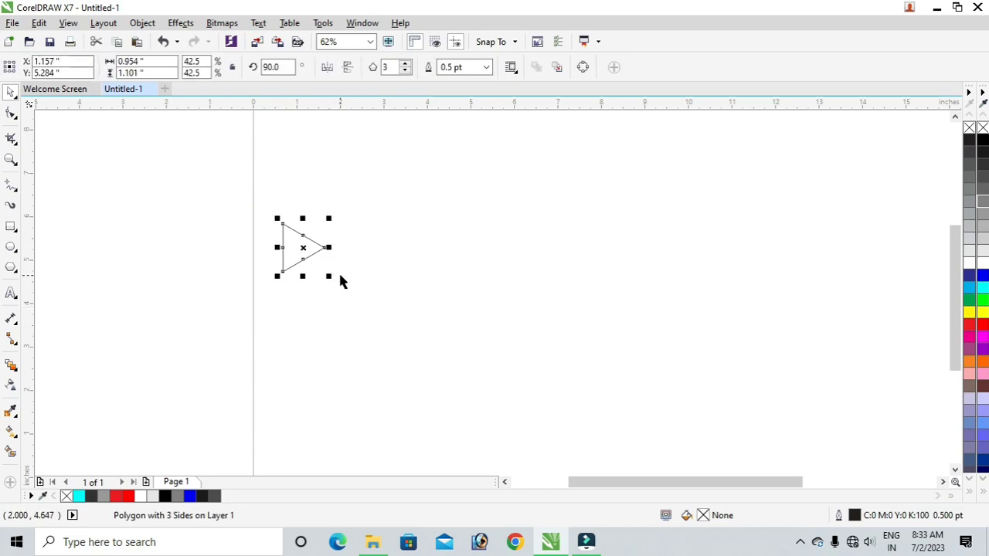
left_click_drag(237, 199, 363, 300)
left_click_drag(302, 247, 533, 244)
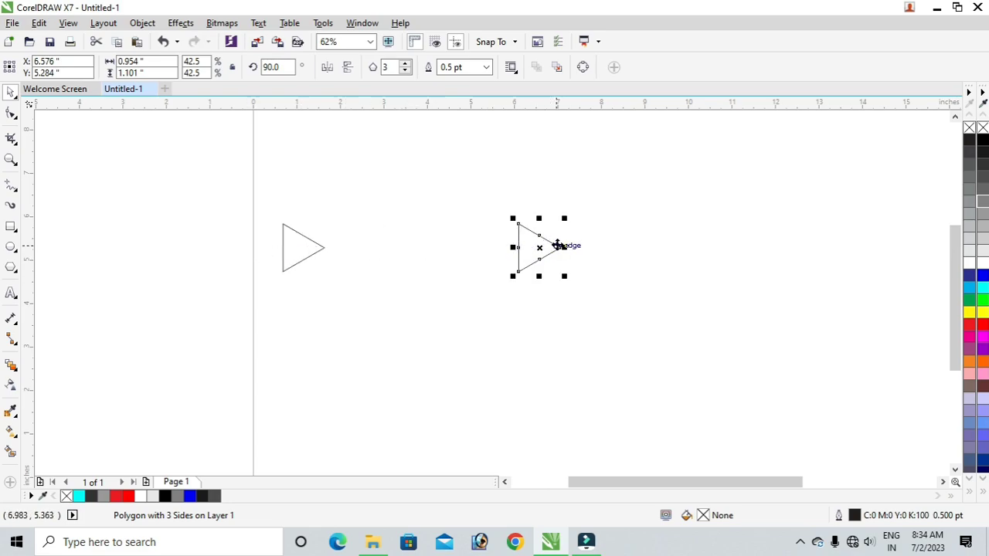
left_click(493, 266)
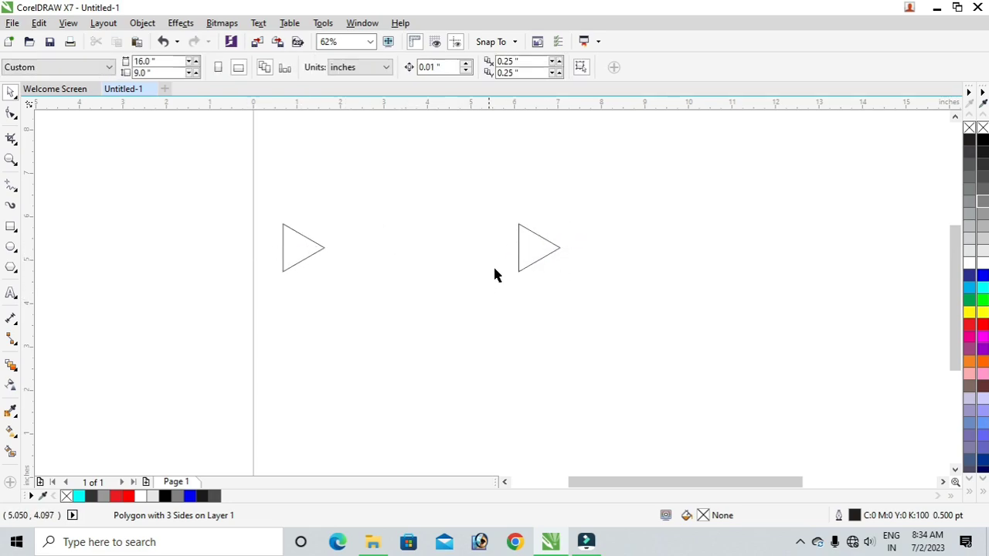
left_click(540, 251)
key("ctrl+z")
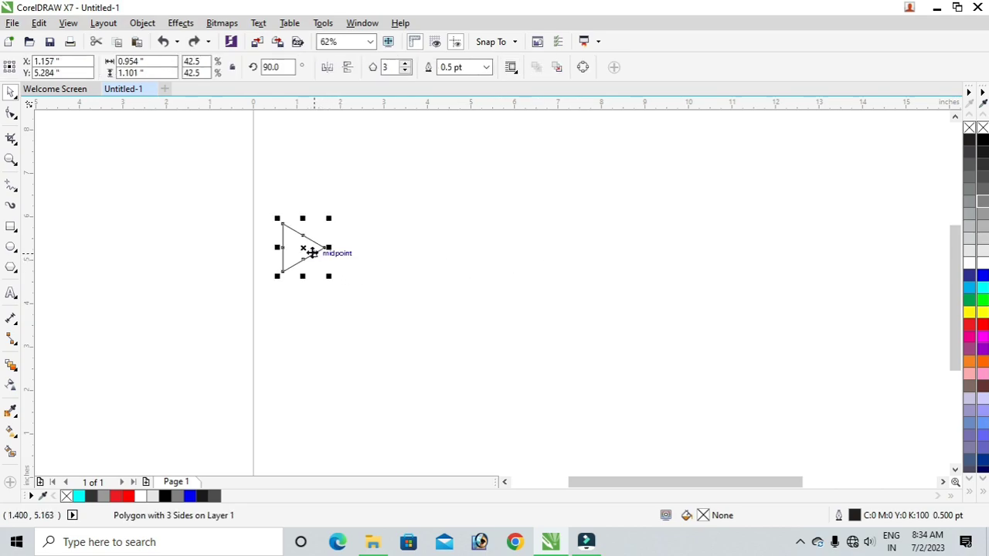
Step: Place a copy of the triangle about 5 inches to its right at the same height and shrink the copy from its centre to roughly half size
left_click_drag(305, 248, 529, 250)
left_click(438, 321)
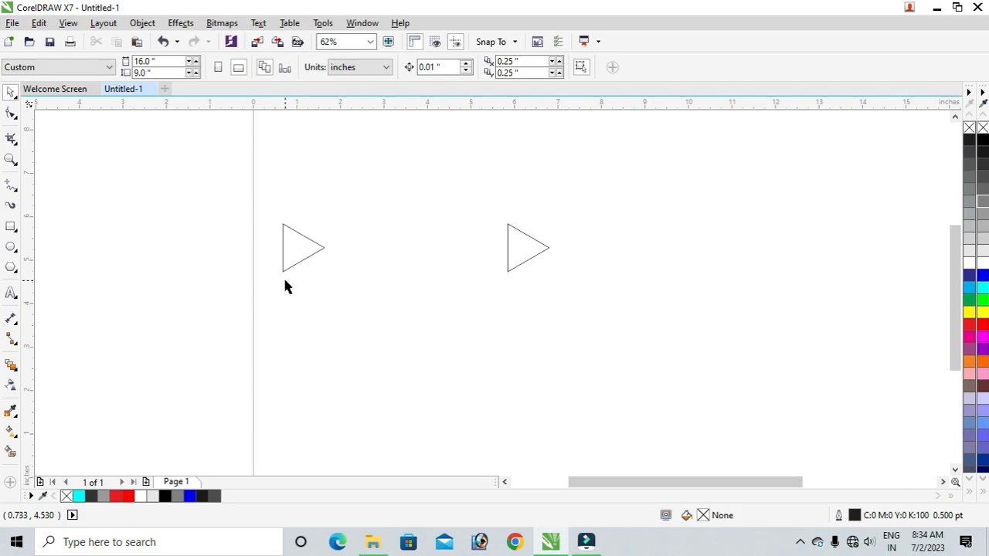
left_click(523, 257)
left_click_drag(503, 216, 512, 229)
left_click(445, 268)
Step: Shrink the original left triangle from its centre to about 0.63 by 0.73 inches
left_click(302, 259)
left_click_drag(275, 219, 285, 227)
left_click(554, 275)
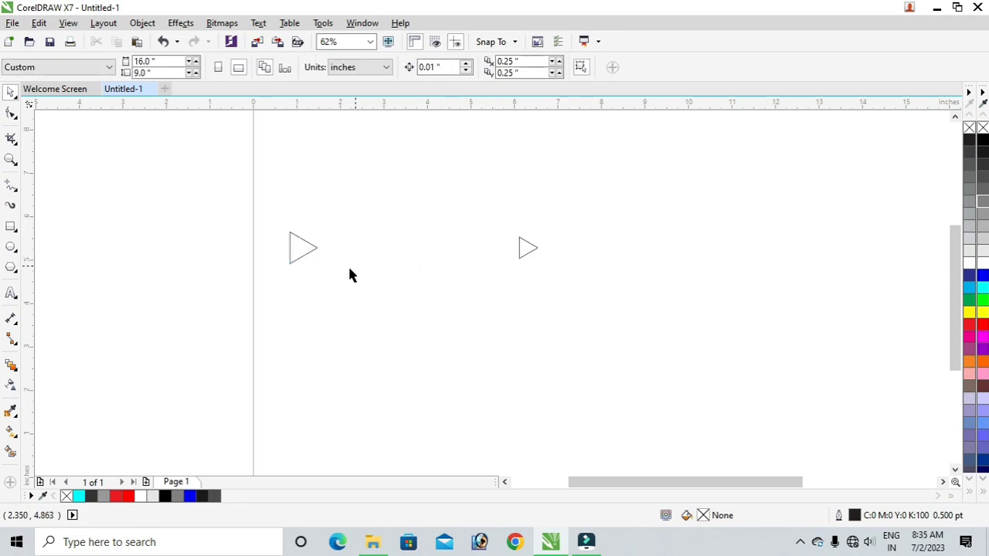
Step: Blend the left triangle into the smaller right triangle and set the blend to 15 steps
left_click(15, 371)
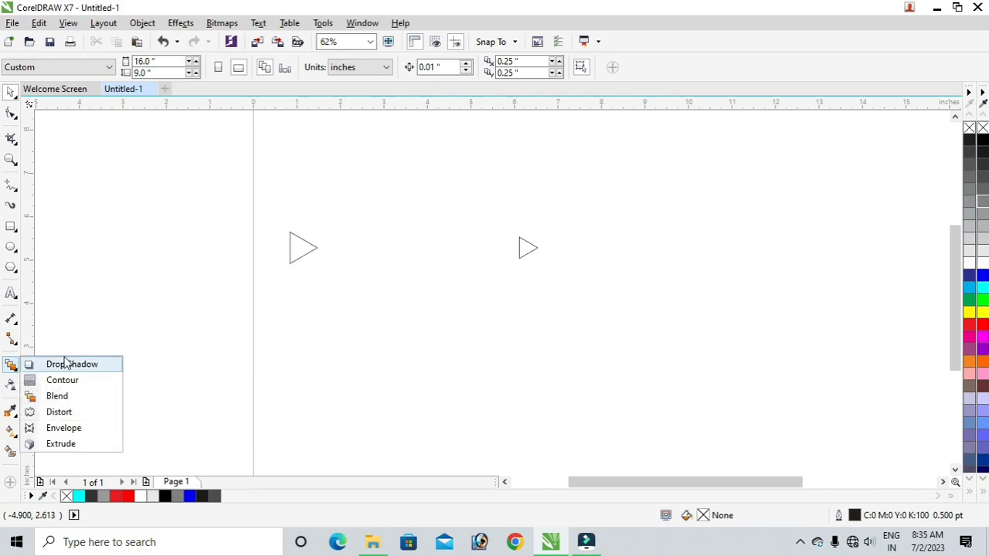
left_click(75, 398)
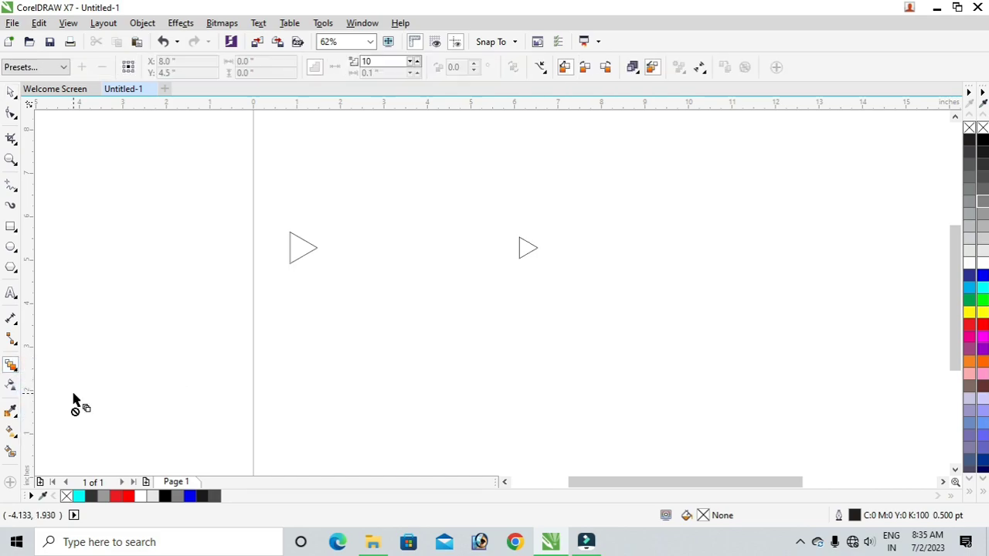
left_click(529, 255)
left_click(301, 251)
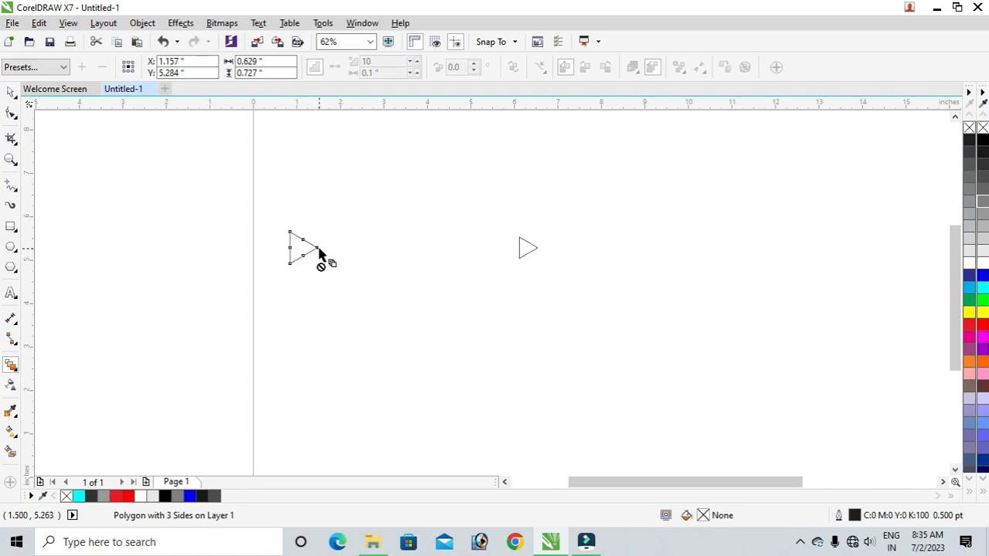
left_click_drag(304, 249, 408, 202)
left_click_drag(306, 251, 527, 248)
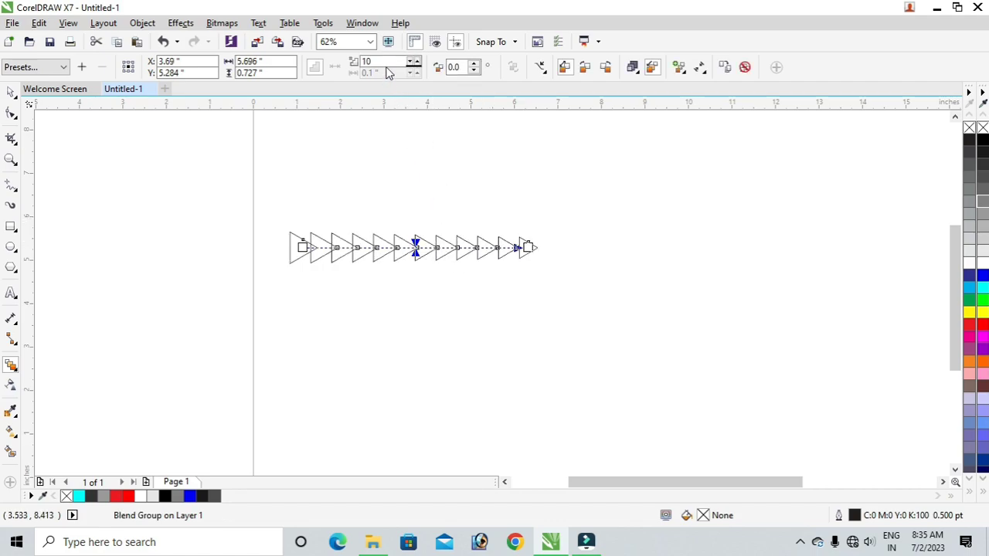
left_click_drag(372, 61, 342, 67)
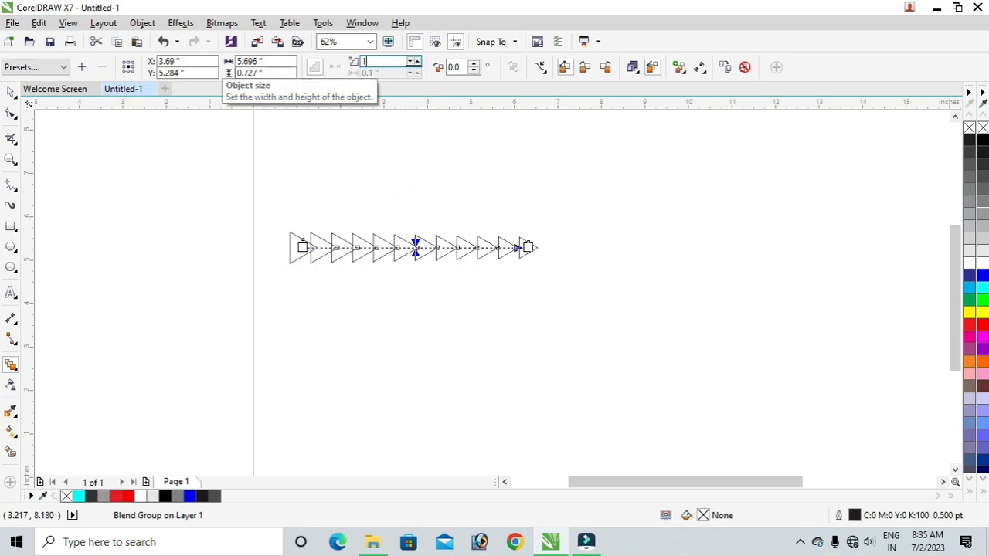
key("Return")
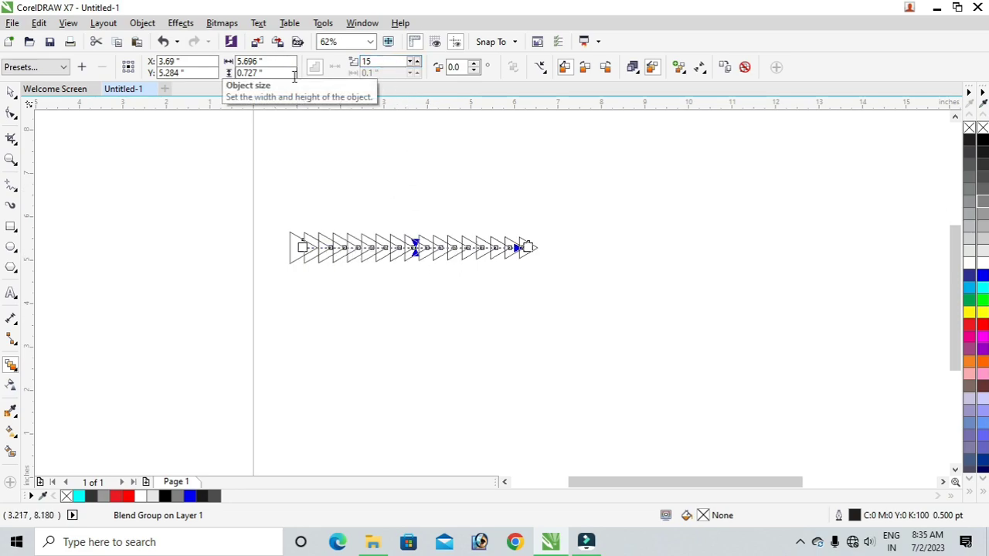
Step: Adjust the blend's acceleration slightly so the triangles sit closer together toward the larger left end
left_click(11, 92)
left_click(386, 259)
left_click(415, 251)
left_click(11, 365)
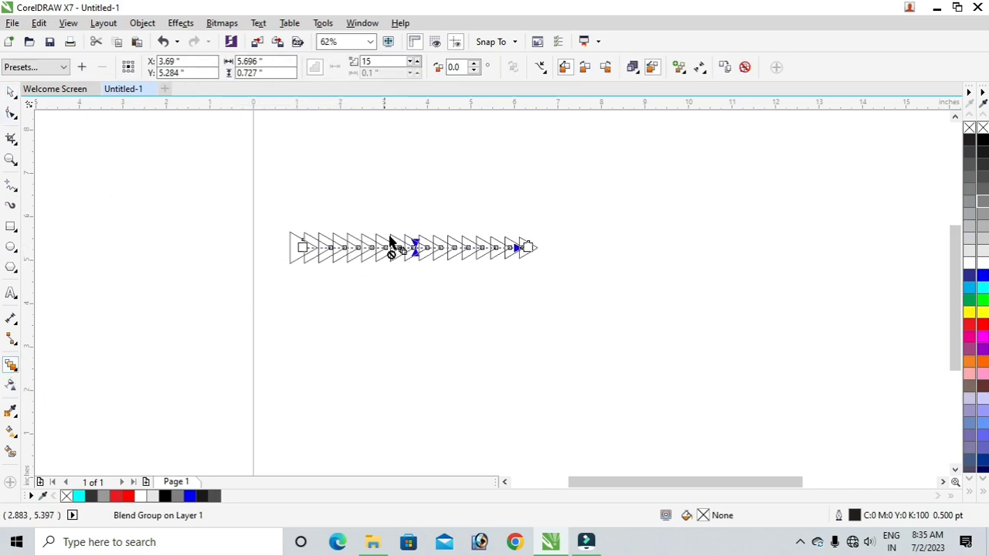
mouse_move(415, 249)
left_mouse_down()
mouse_move(370, 248)
mouse_move(415, 248)
left_mouse_up()
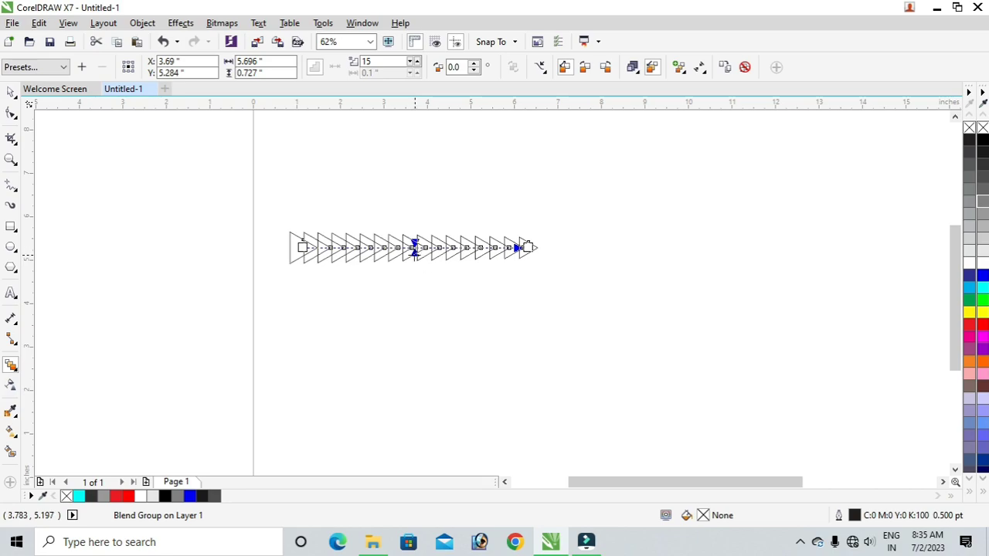
key("Escape")
Step: Group the whole triangle blend and give it a light grey fill (R179 G179 B179) with no outline
left_click(11, 92)
left_click(353, 254)
left_click_drag(222, 184, 632, 350)
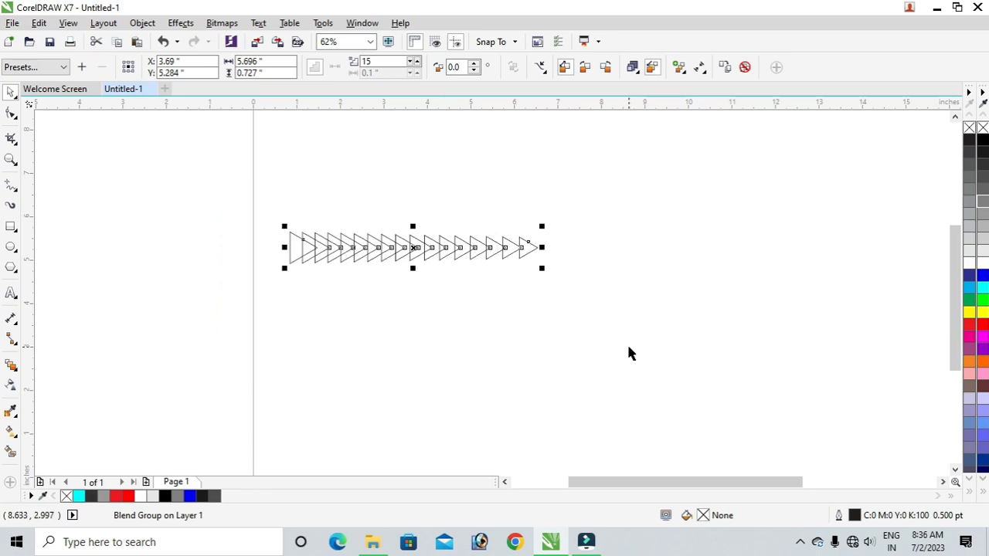
key("ctrl+g")
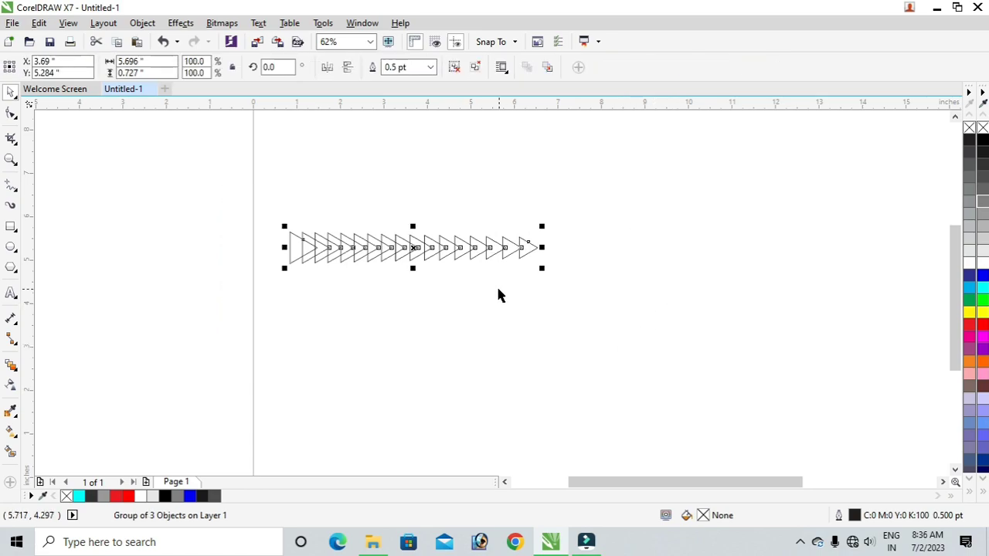
left_click(983, 228)
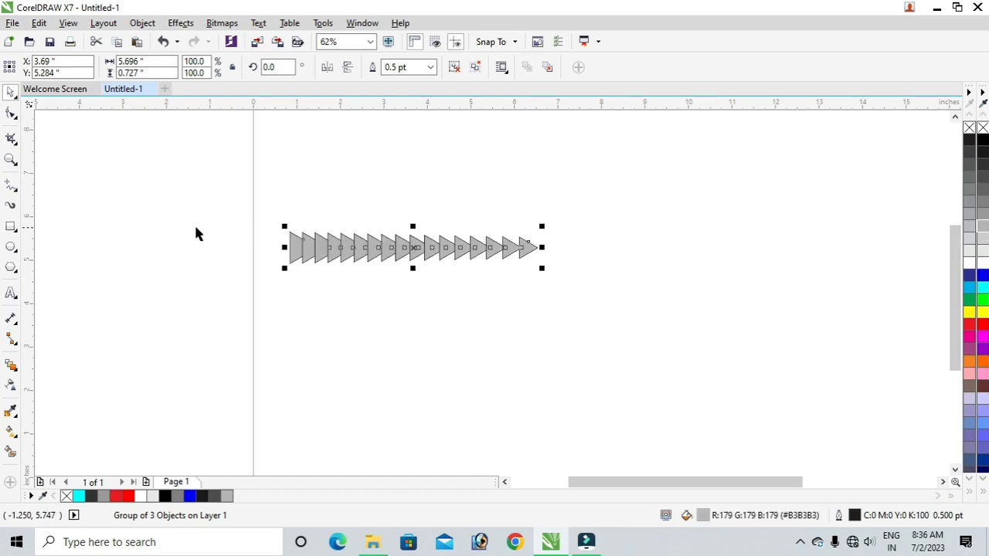
right_click(983, 127)
Step: Move the grey group to about X 5.06, Y 4.27 inches and place its rotation centre at the middle of its left end
left_click_drag(412, 247, 472, 291)
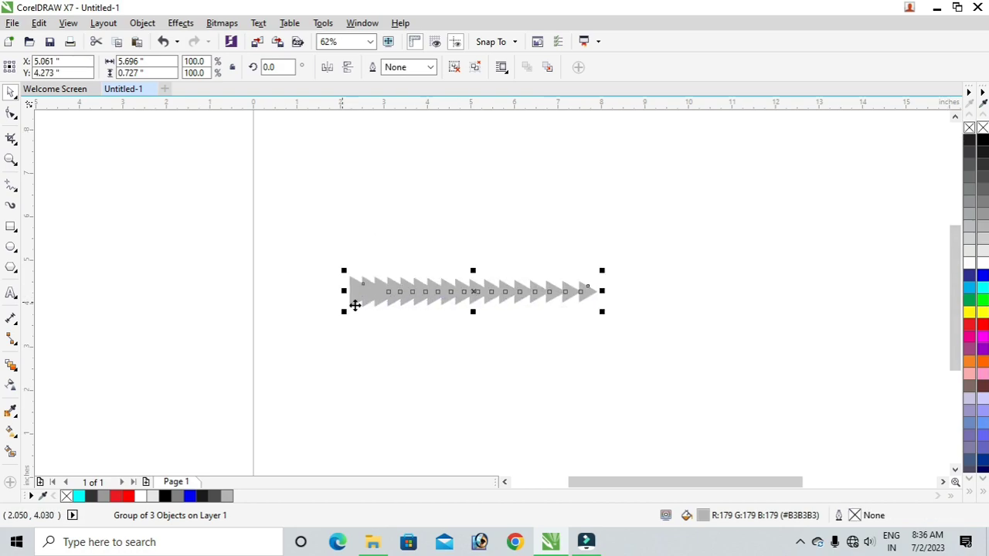
left_click(474, 294)
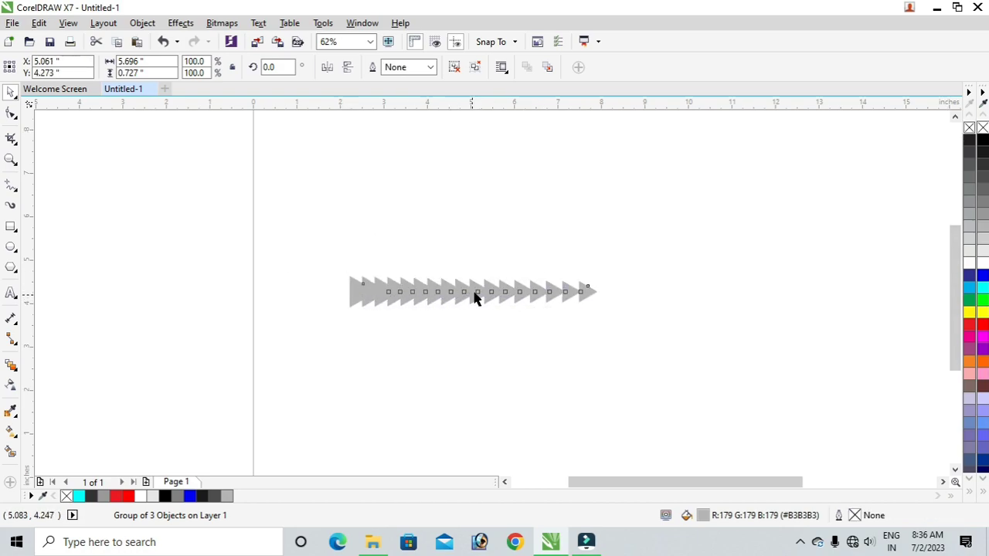
left_click_drag(474, 291, 348, 292)
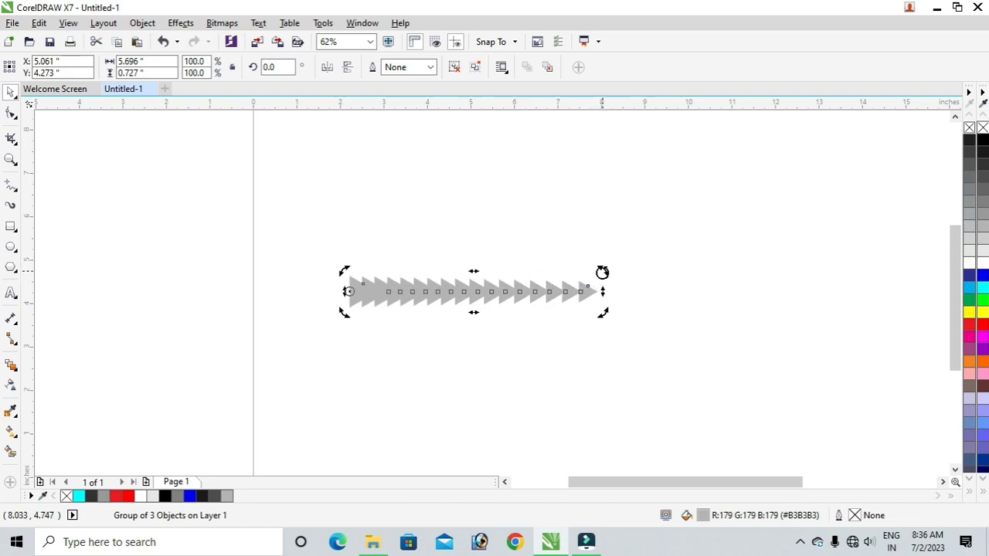
Step: Rotate a copy of the group 15 degrees about its left end and repeat the rotated copy until the strips form a full circle
left_click_drag(602, 272, 578, 231)
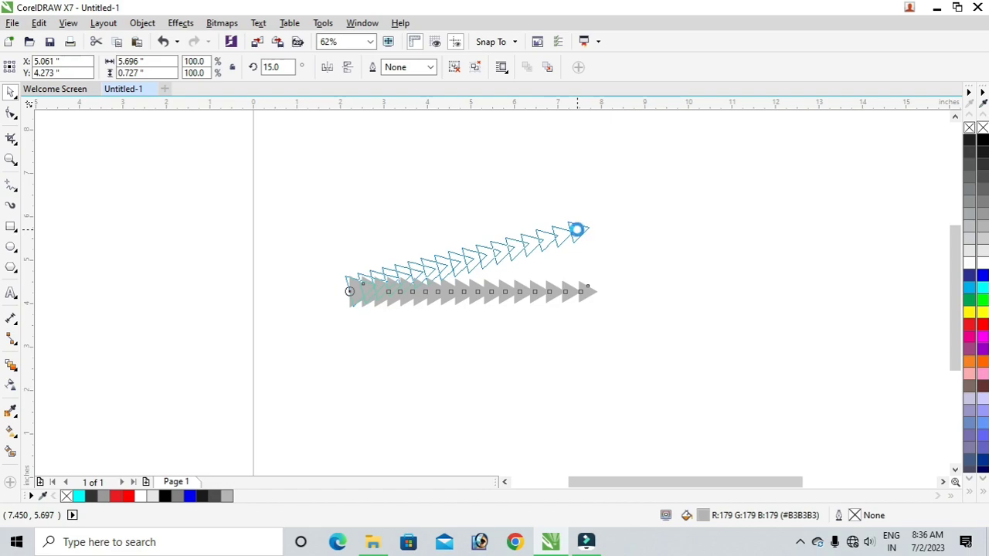
left_click_drag(577, 230, 578, 232)
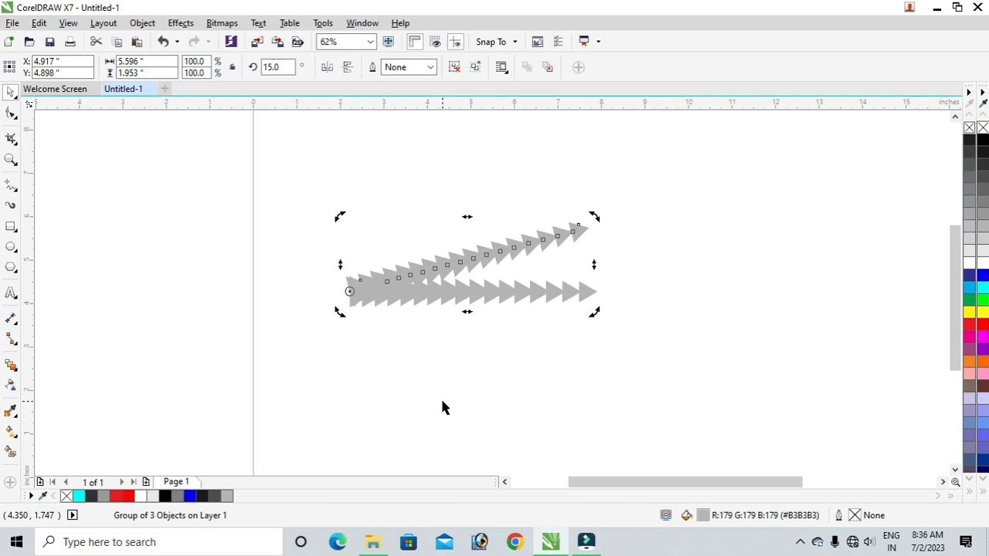
key("ctrl+r")
key("ctrl+r")
key("ctrl+r")
key("ctrl+r")
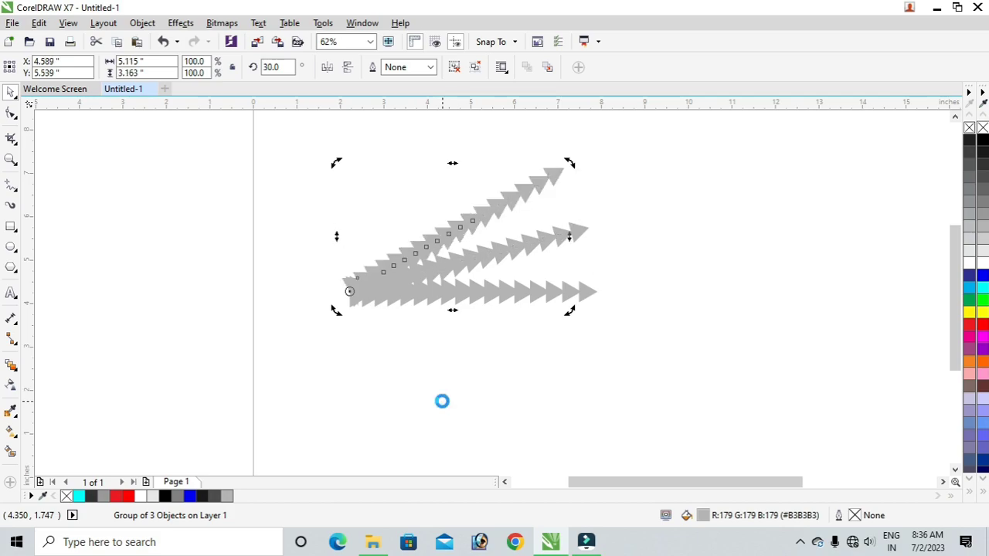
key("ctrl+r")
key("ctrl+r")
key("ctrl+r")
key("ctrl+r")
key("ctrl+r")
key("ctrl+r")
key("ctrl+r")
key("ctrl+r")
key("ctrl+r")
key("ctrl+r")
key("ctrl+r")
key("ctrl+r")
key("ctrl+r")
key("ctrl+r")
key("ctrl+r")
key("ctrl+r")
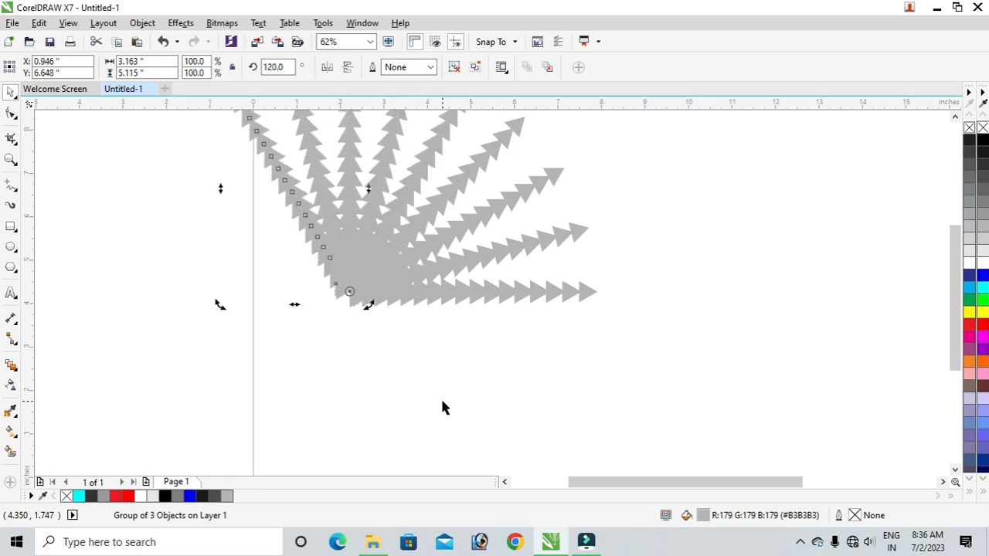
key("ctrl+r")
key("ctrl+r")
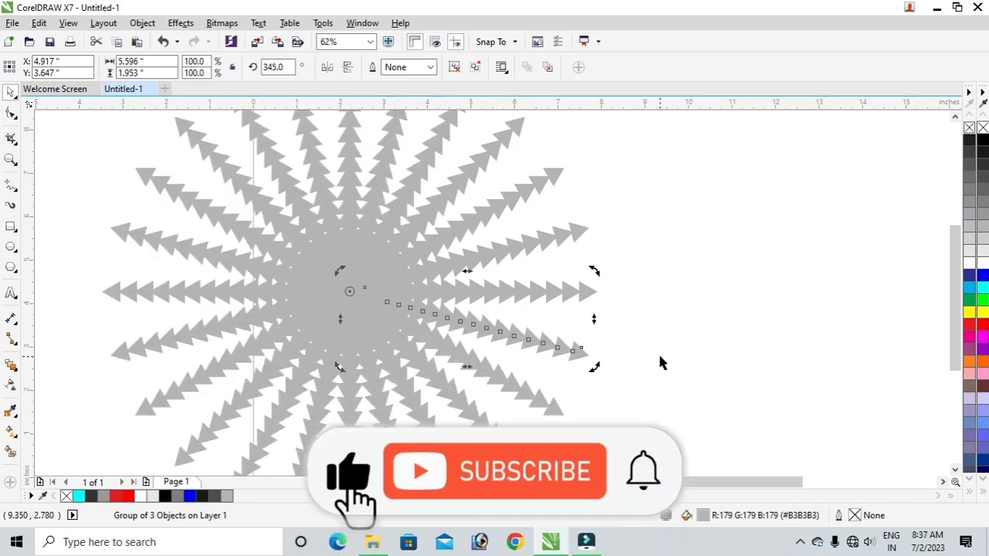
Step: Select all 24 triangle strips of the radial pattern and group them
left_click(471, 348)
scroll(470, 348, "down", 2)
left_click_drag(249, 189, 573, 446)
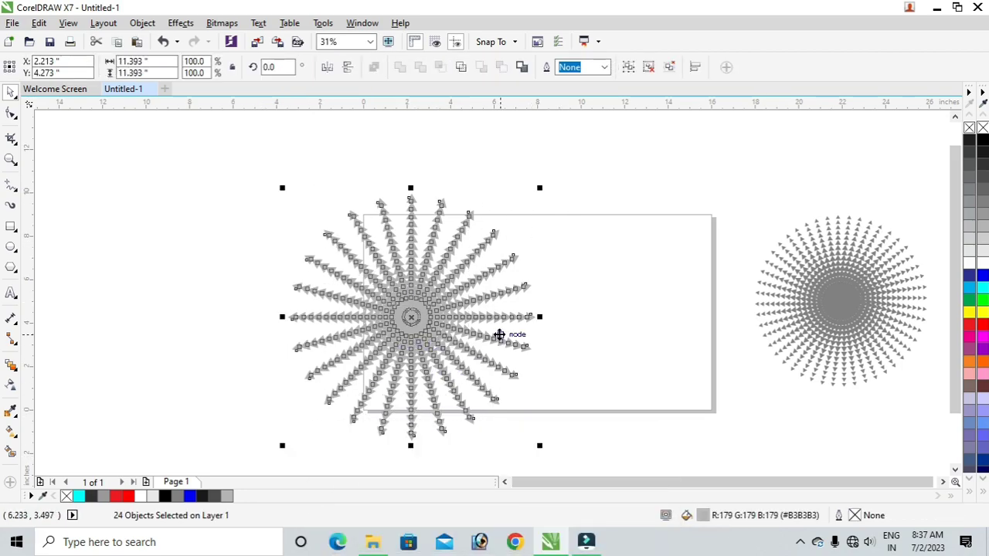
key("ctrl+g")
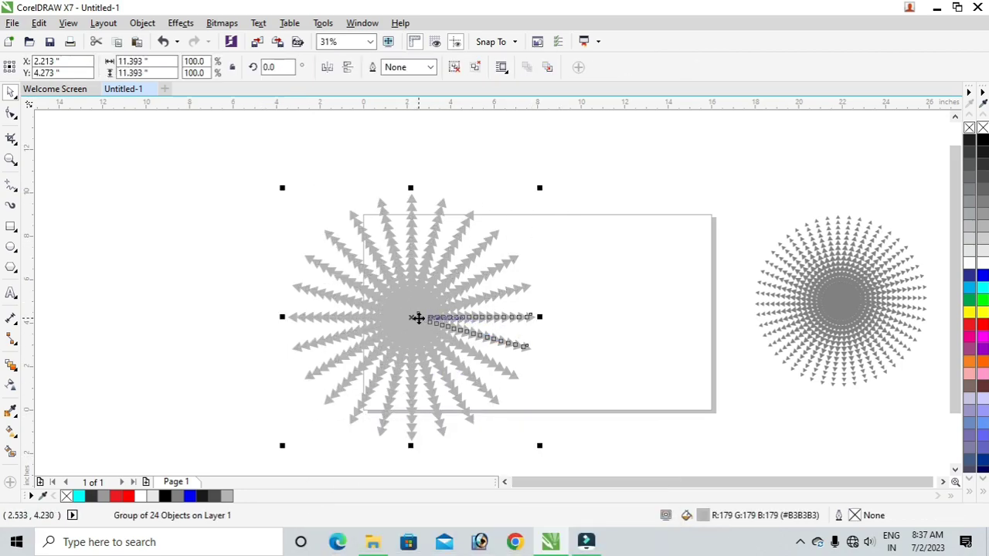
Step: Move the starburst group to about X 3.73, Y 5.89 inches and rotate a copy about 7.6 degrees clockwise around its centre
left_click_drag(413, 316, 474, 276)
left_click(391, 273)
left_click(448, 281)
left_click(446, 282)
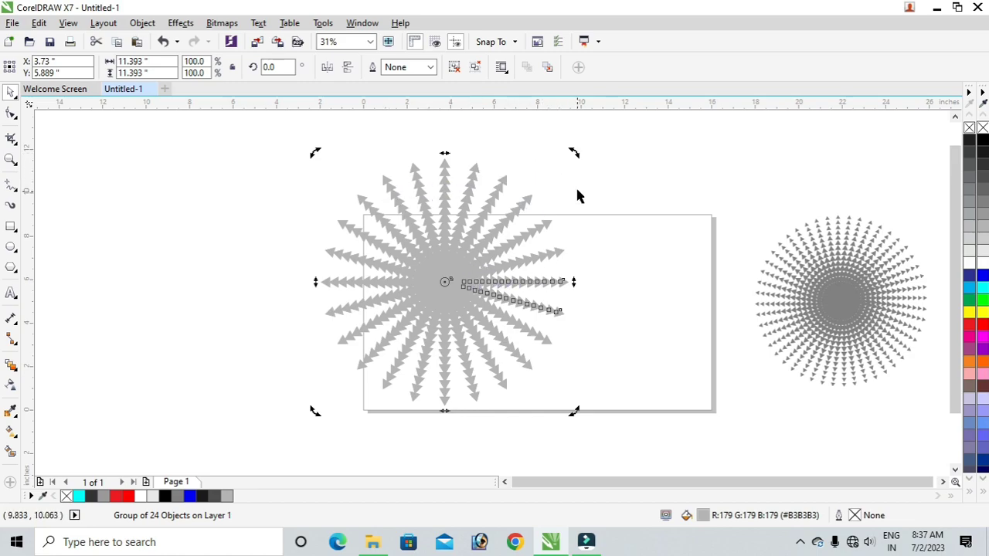
left_click_drag(573, 150, 585, 172)
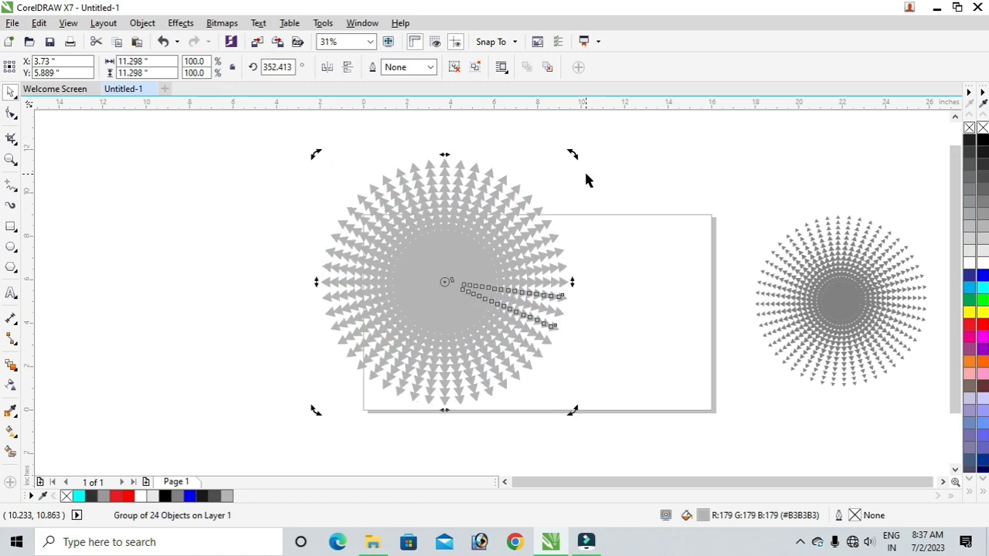
Step: Select both overlapping starburst groups and enlarge them together, shifting them slightly down and toward the page's left edge
left_click(286, 273)
left_click_drag(278, 150, 623, 437)
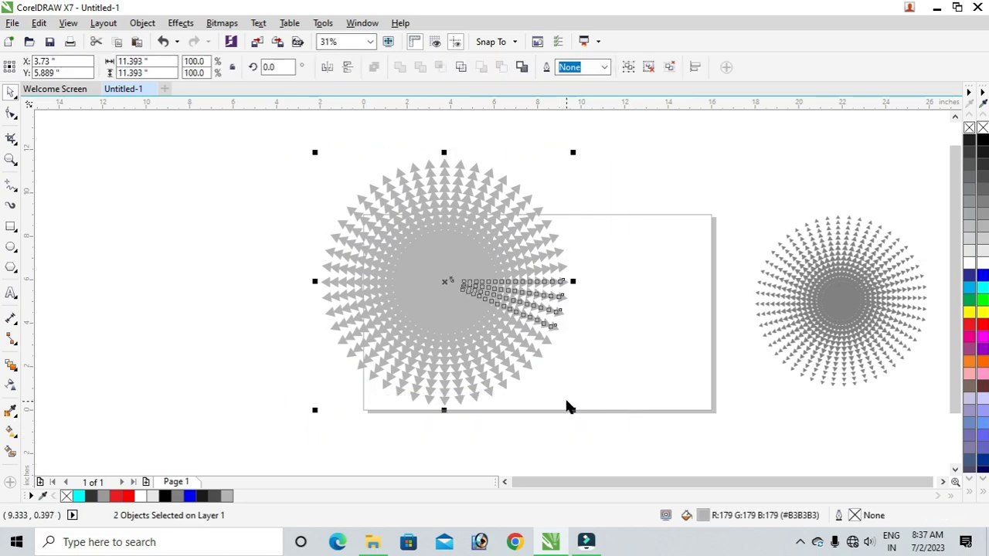
key("ctrl+z")
left_click_drag(237, 148, 619, 459)
left_click(640, 400)
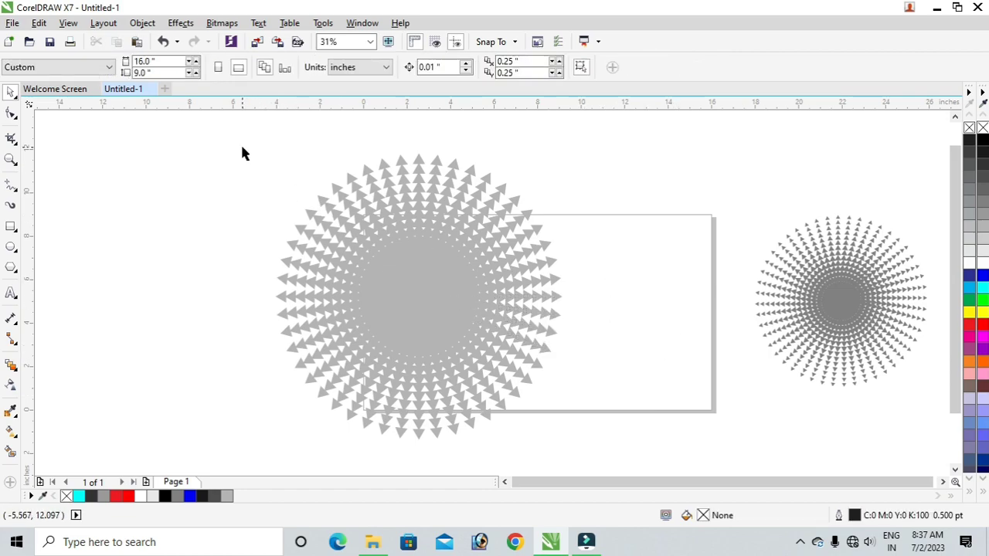
Step: Select both overlapping groups of the large starburst
left_click_drag(240, 150, 649, 432)
scroll(587, 427, "down", 1)
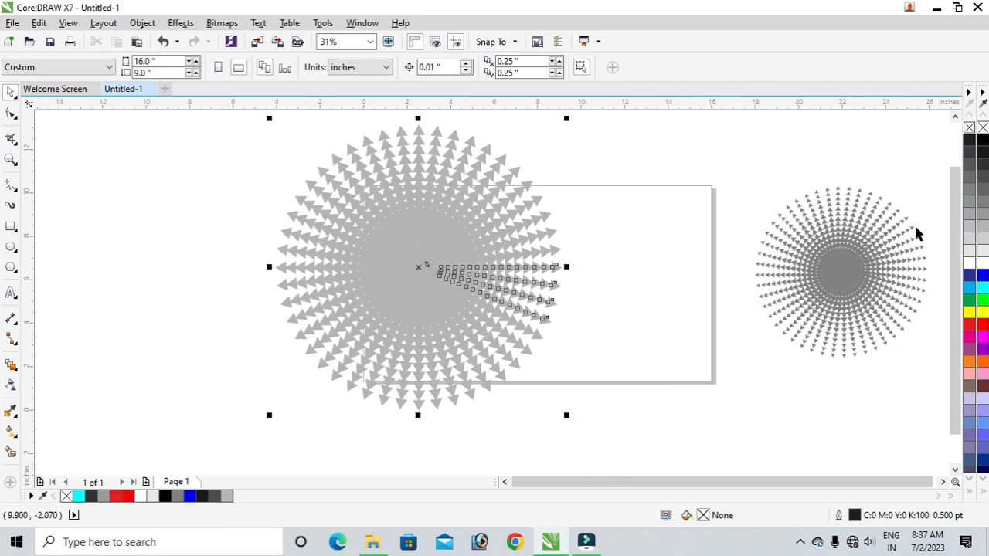